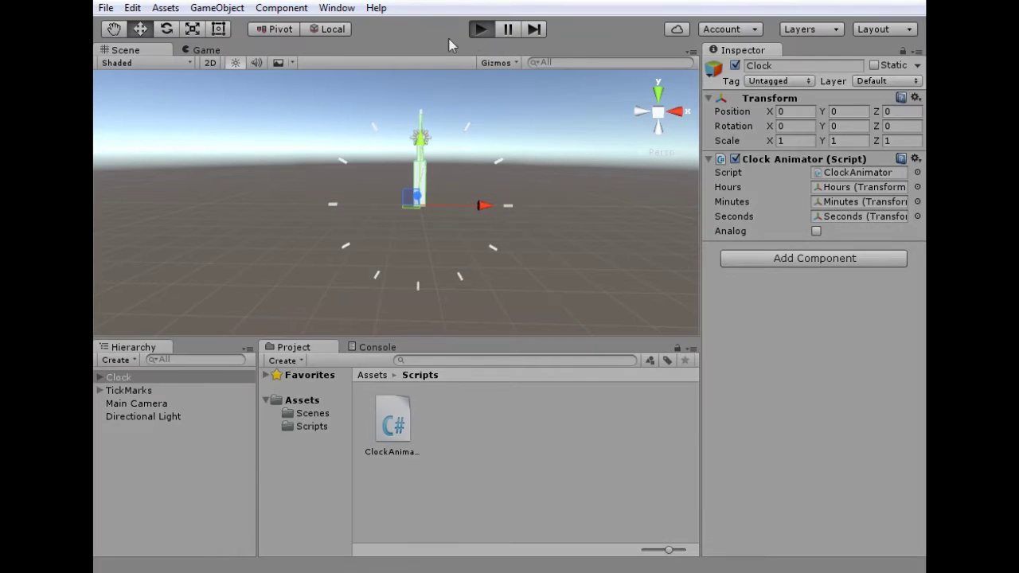
Step: Enter play mode so the clock hands run on the current system time
left_click(482, 29)
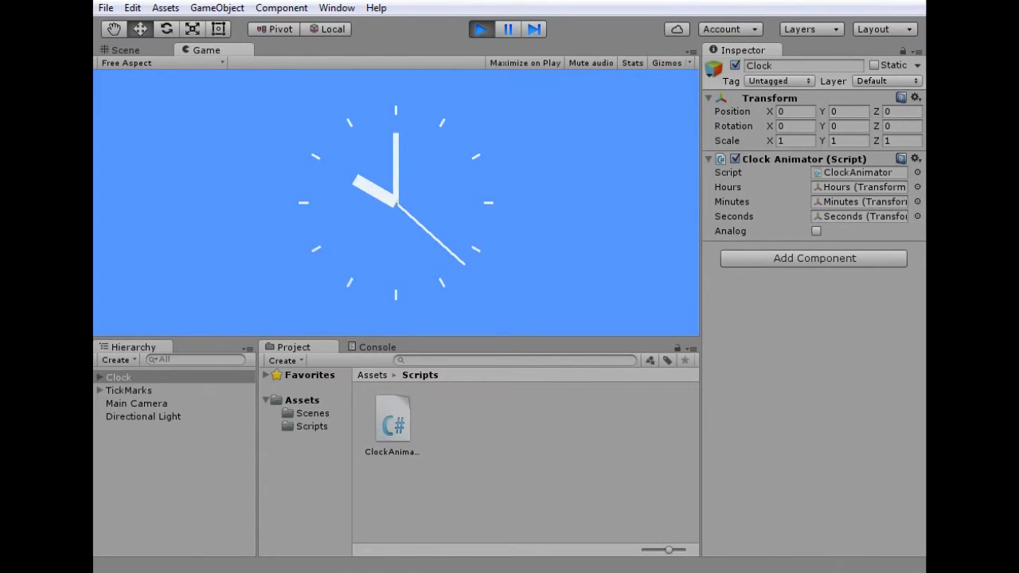
mouse_move(864, 572)
Step: Change the Windows system time from 10:00 back to 9:59 PM and confirm
left_click(884, 572)
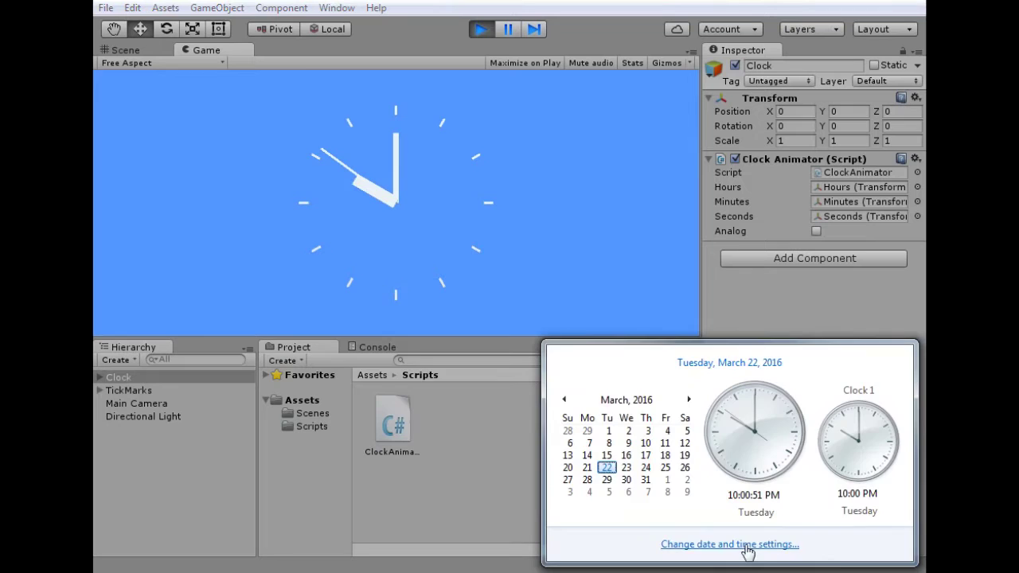
left_click(747, 544)
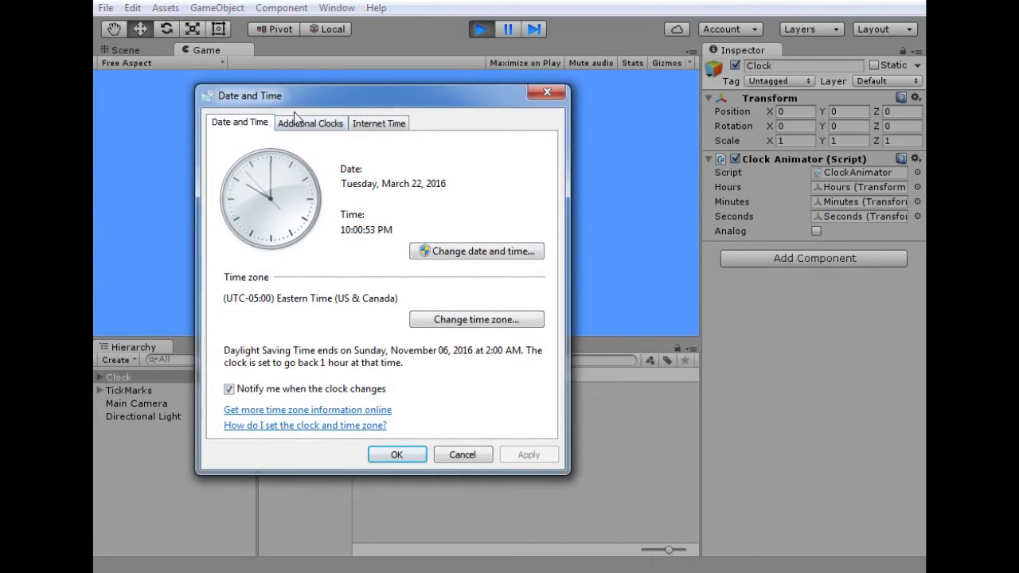
left_click(303, 122)
left_click(253, 125)
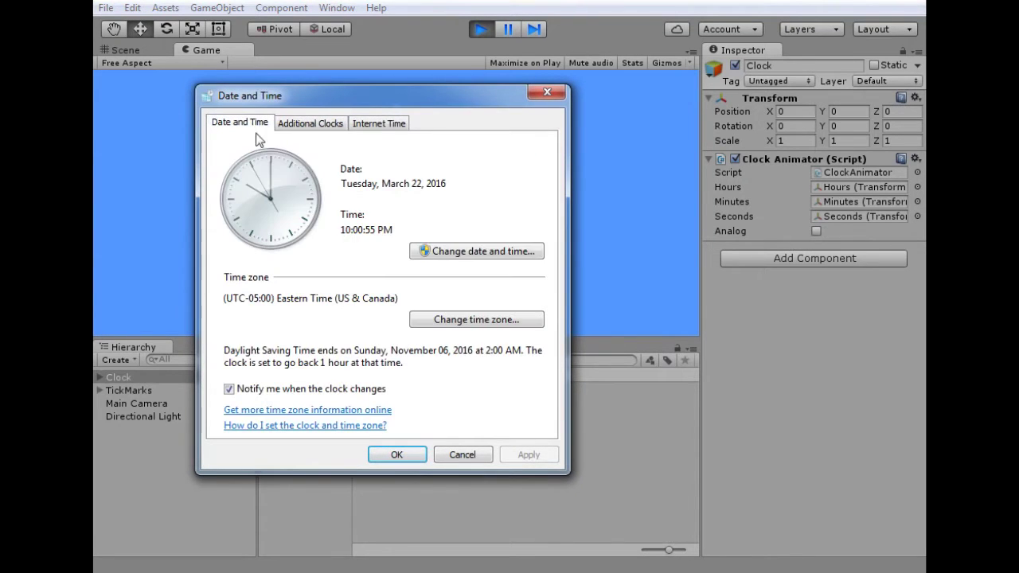
left_click(448, 254)
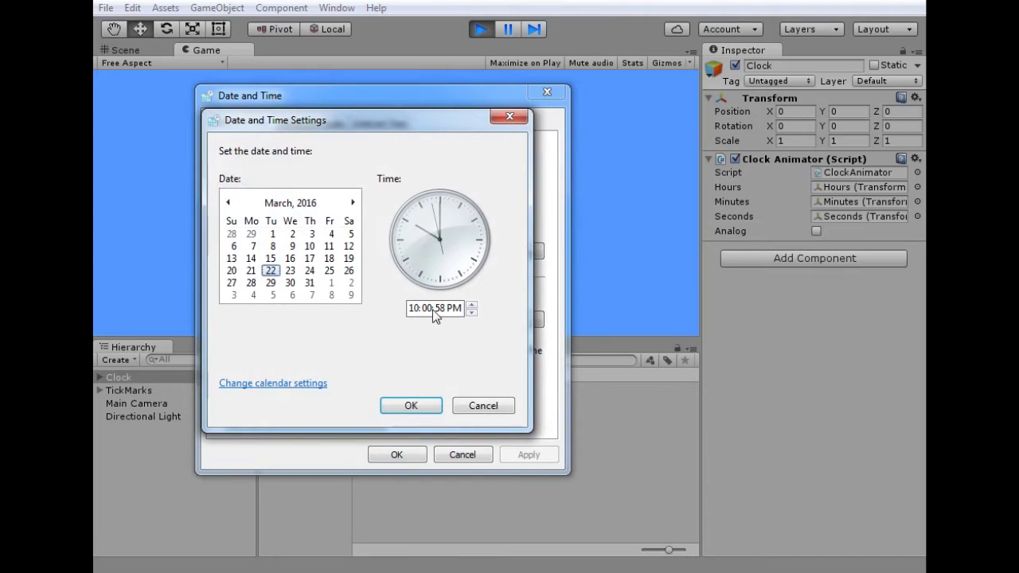
left_click(437, 316)
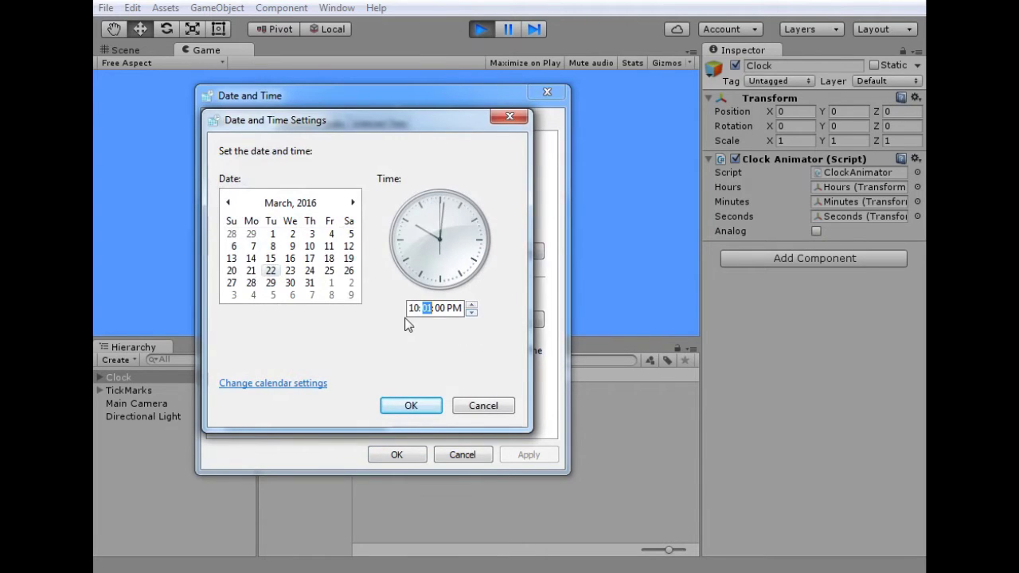
left_click(472, 312)
type("0")
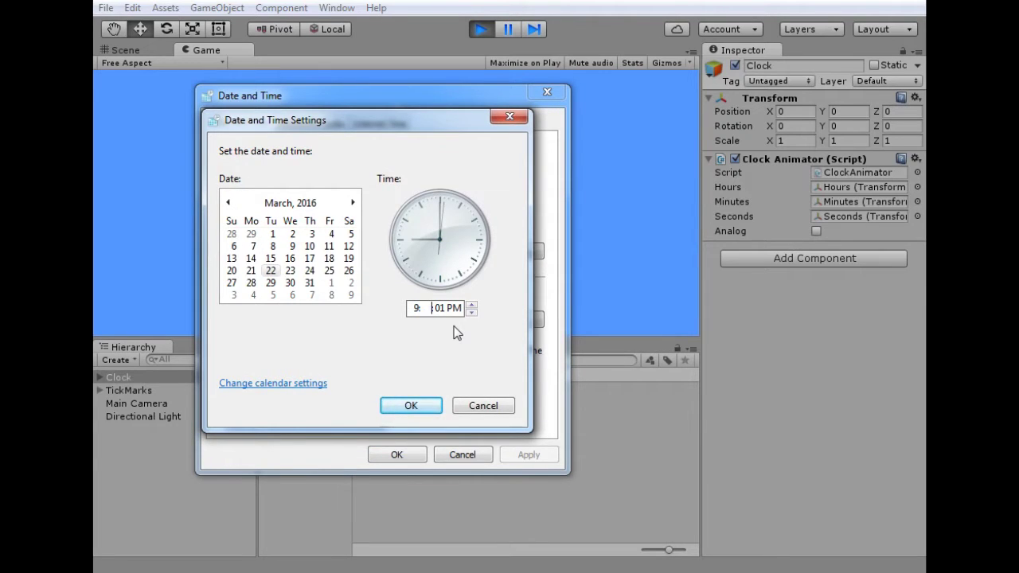
type("51")
type("59")
left_click(411, 405)
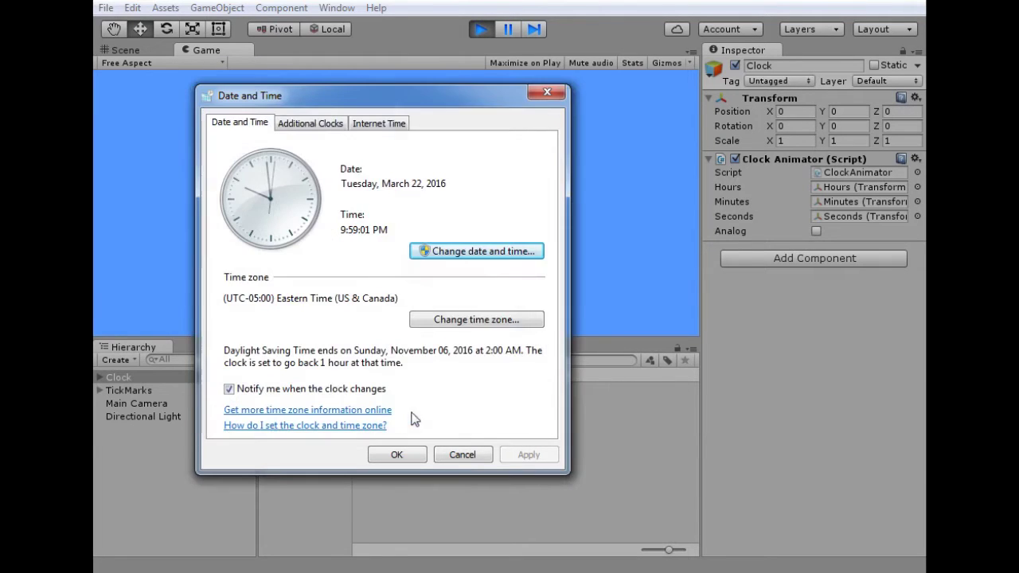
left_click(396, 455)
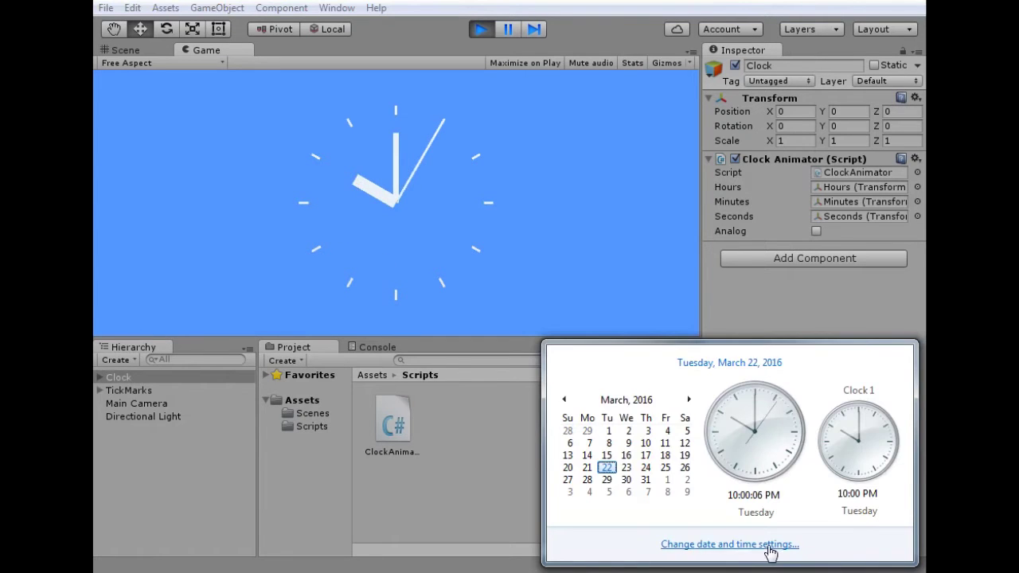
Step: Raise the system clock's minutes to 02 so the time reads 10:02 PM
left_click(756, 546)
left_click(345, 143)
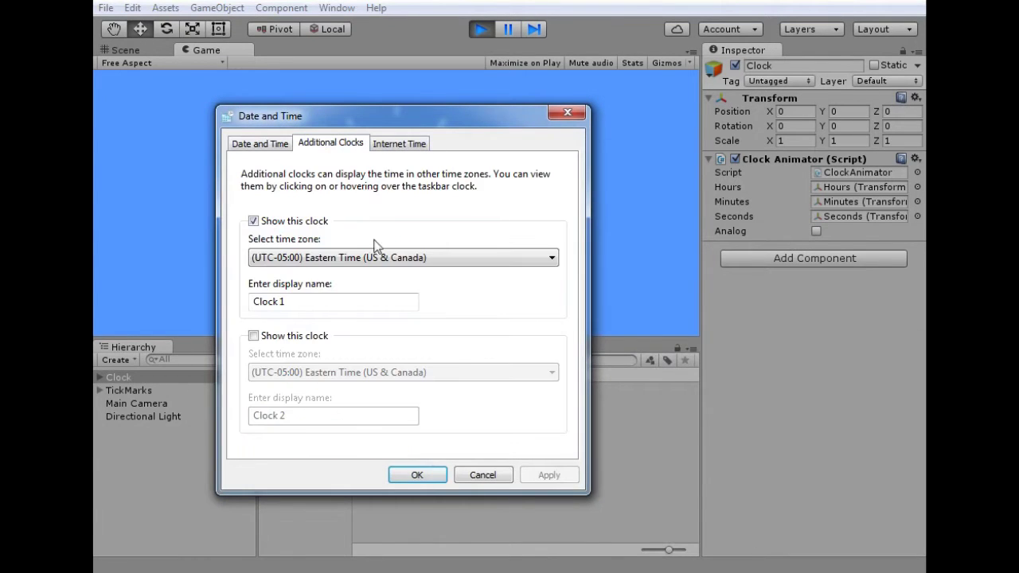
left_click(274, 150)
left_click(443, 272)
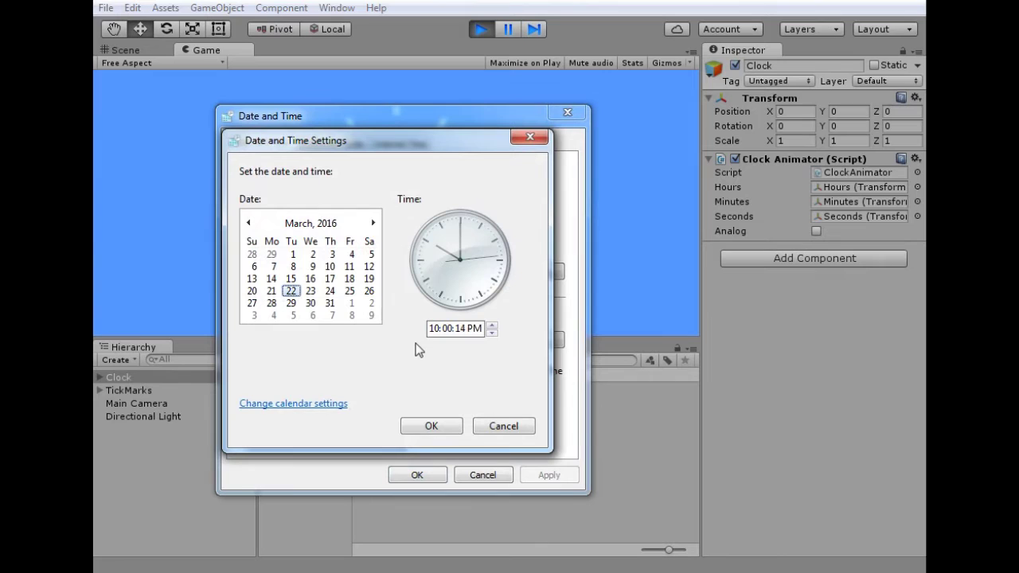
left_click(444, 329)
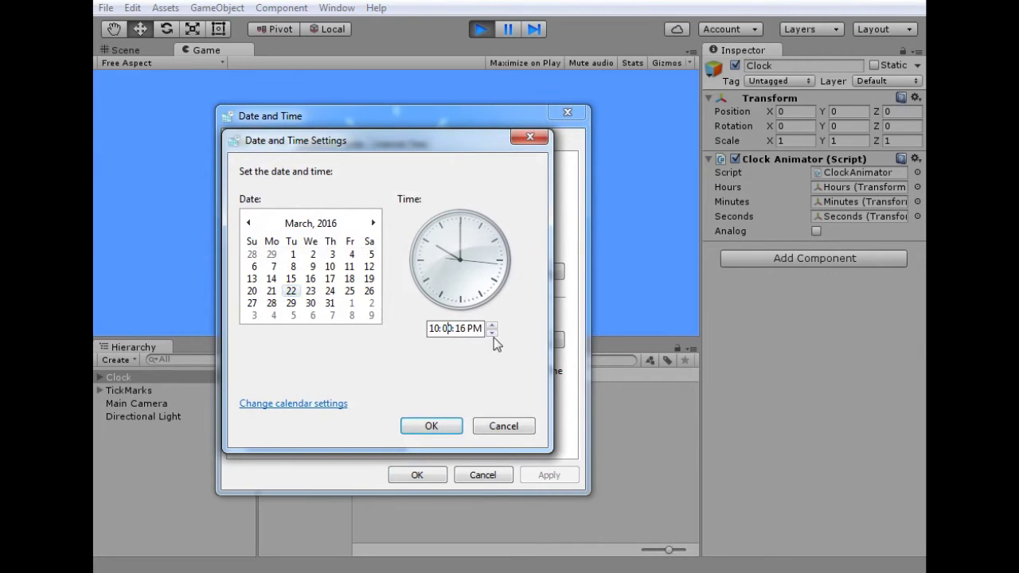
left_click(492, 325)
left_click(492, 324)
left_click(444, 427)
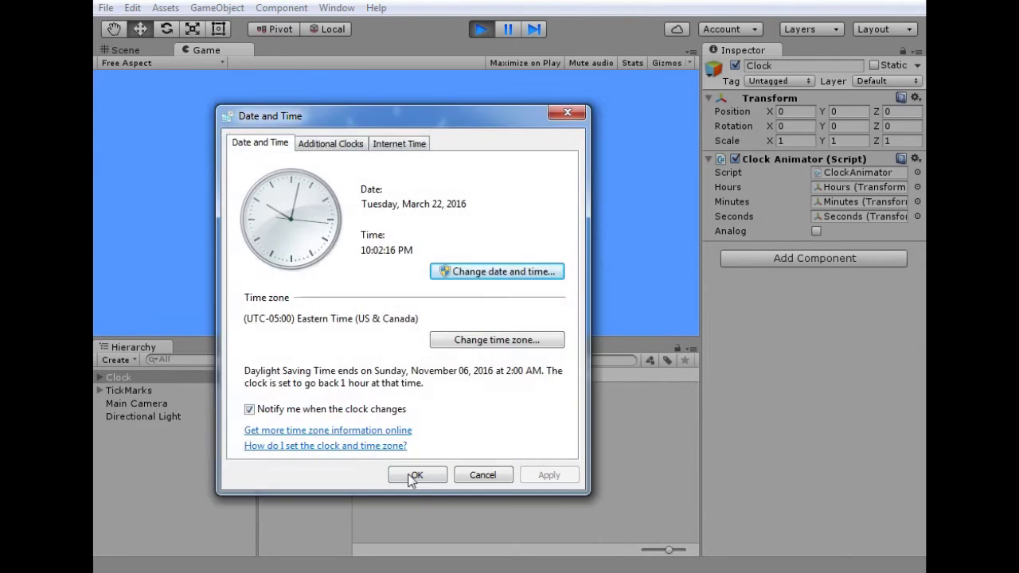
Step: Close the Date and Time window and bring up the Catlike Coding Clock tutorial in Firefox
left_click(416, 476)
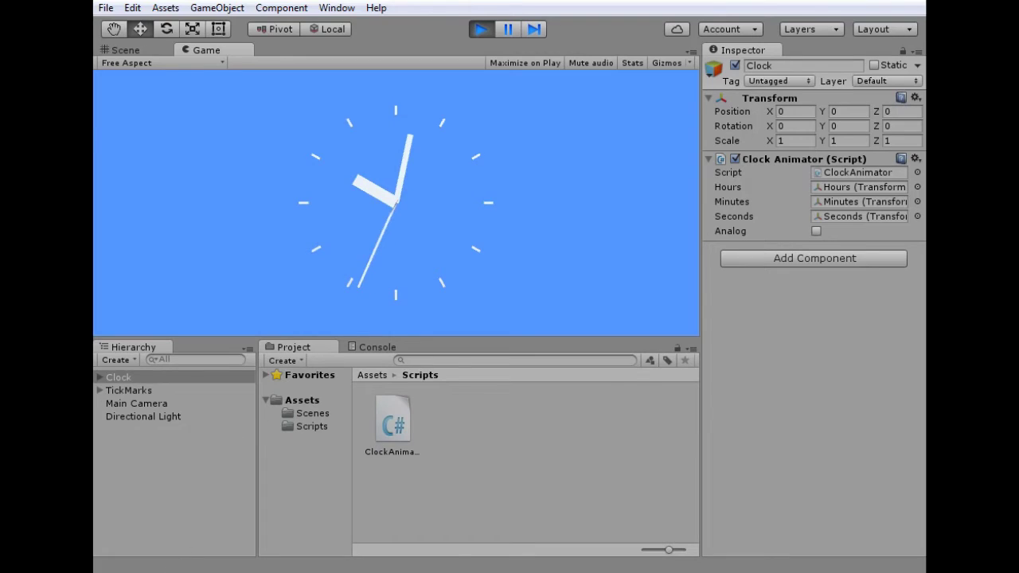
left_click(178, 570)
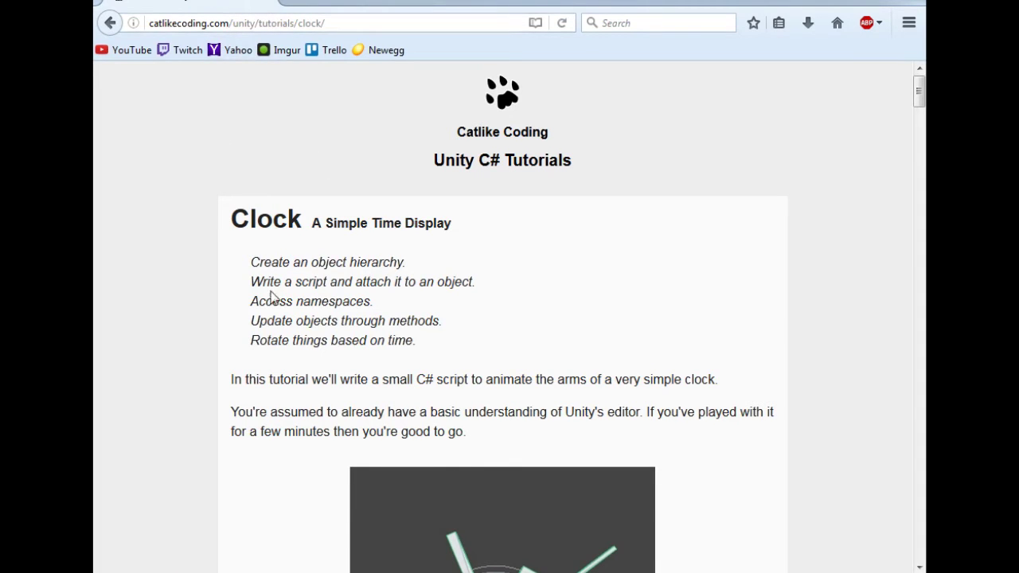
Step: Read the tutorial's introduction and its Create Empty at position (0, 0, 0) setup
left_click_drag(249, 221, 308, 220)
left_click(352, 216)
scroll(287, 266, "down", 4)
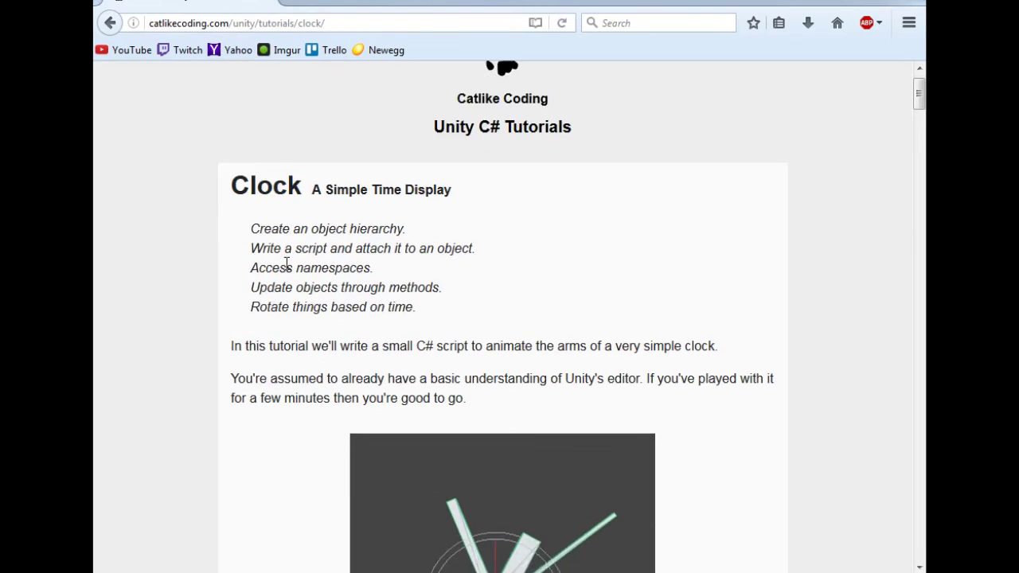
left_click_drag(231, 193, 716, 195)
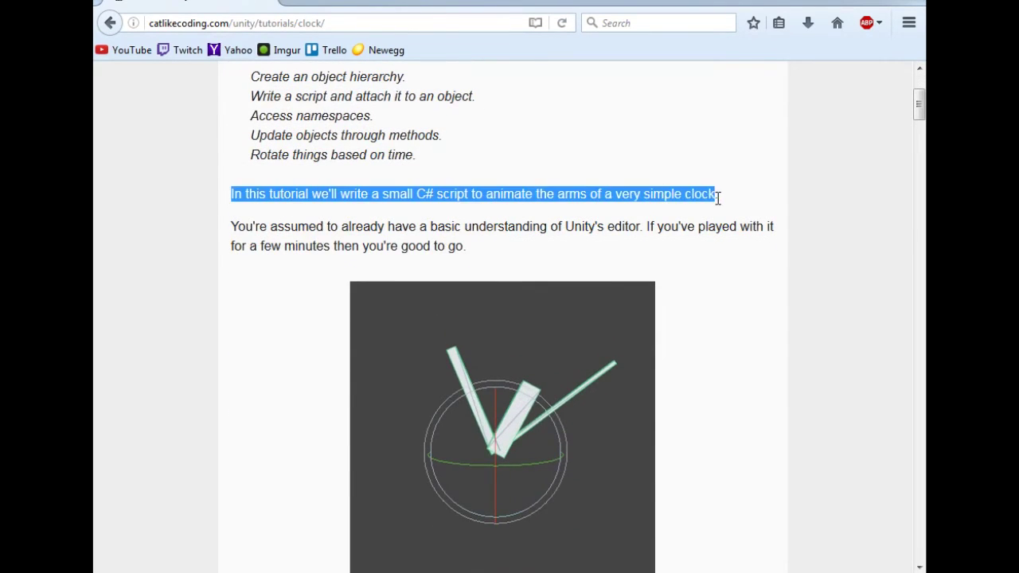
left_click(667, 208)
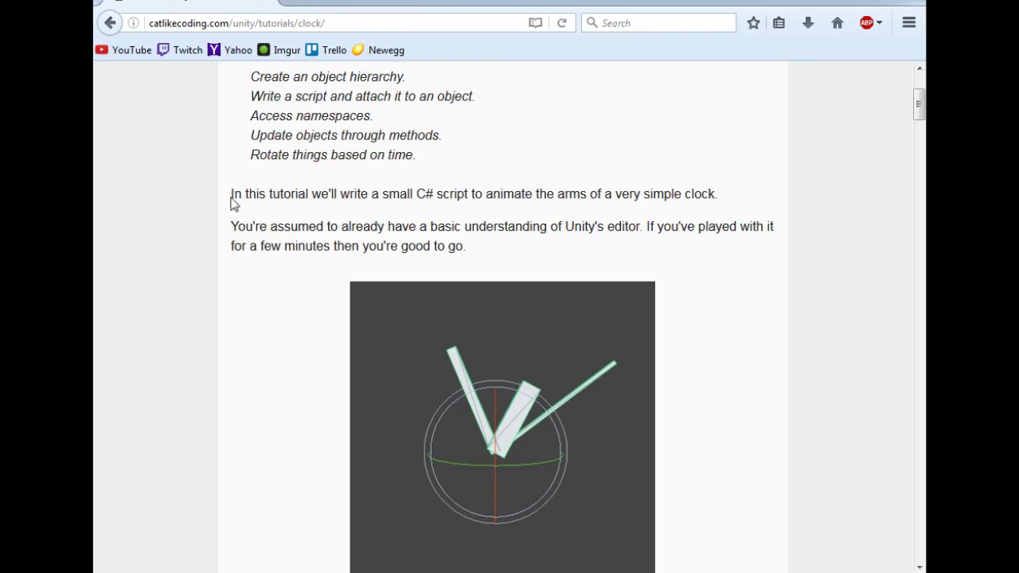
scroll(239, 215, "down", 12)
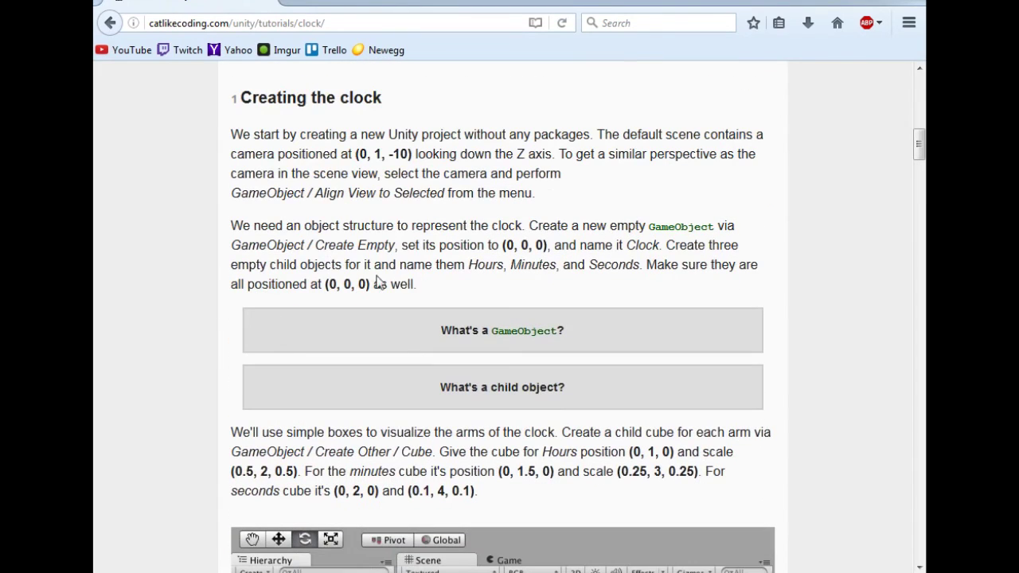
left_click_drag(308, 247, 537, 238)
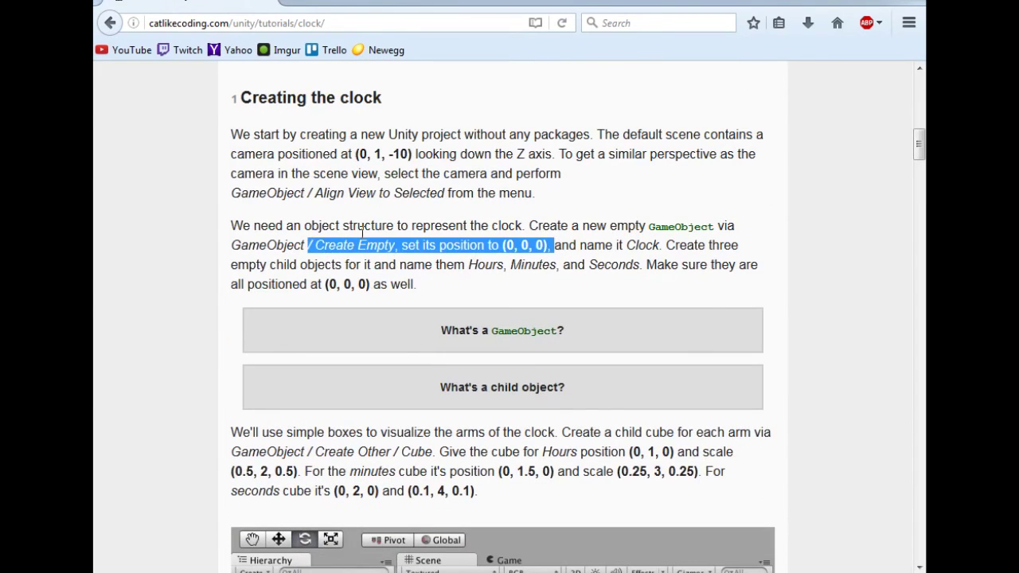
scroll(445, 295, "down", 8)
scroll(494, 141, "up", 2)
scroll(544, 269, "down", 9)
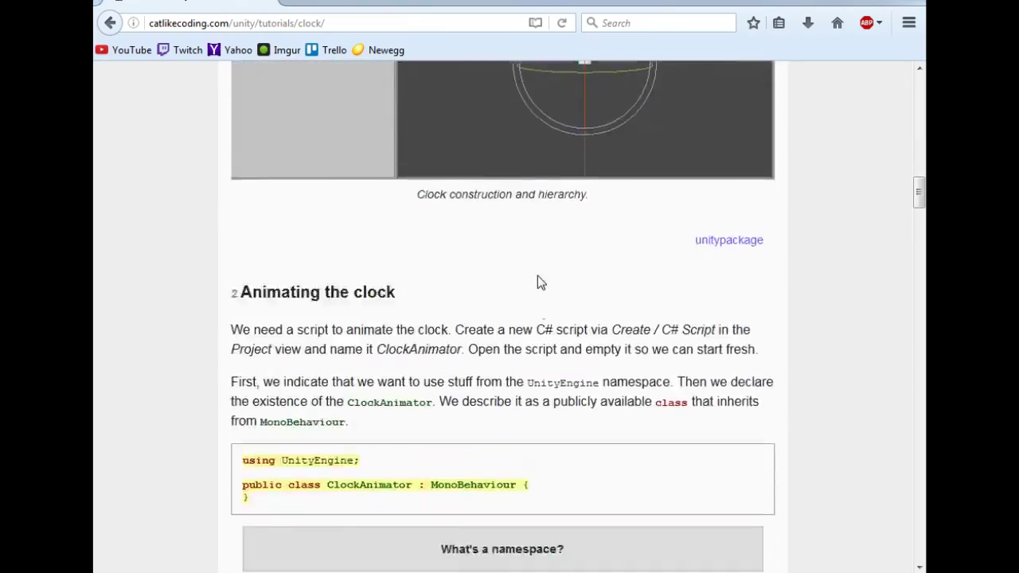
scroll(537, 277, "down", 20)
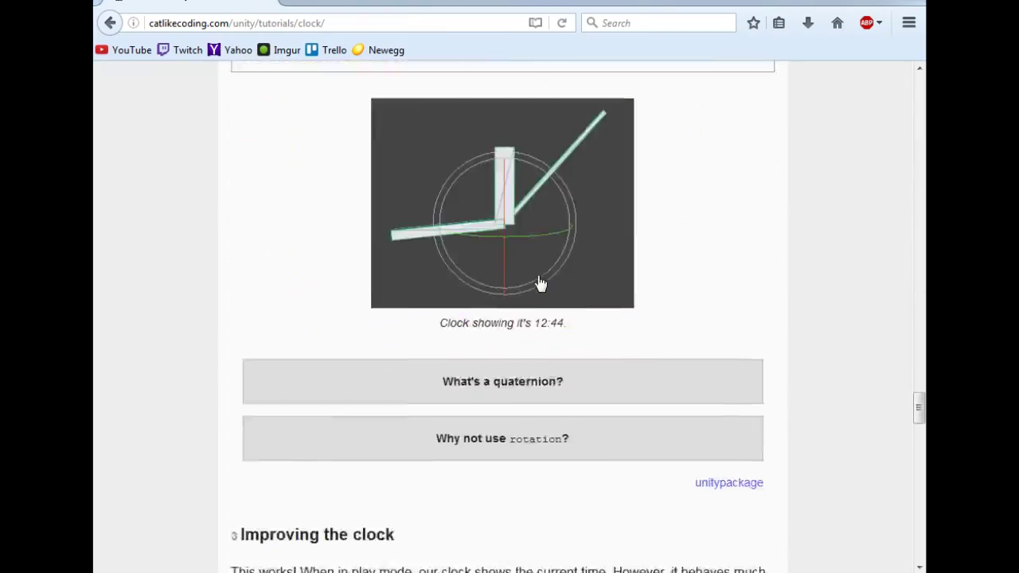
scroll(540, 285, "down", 20)
scroll(538, 274, "up", 4)
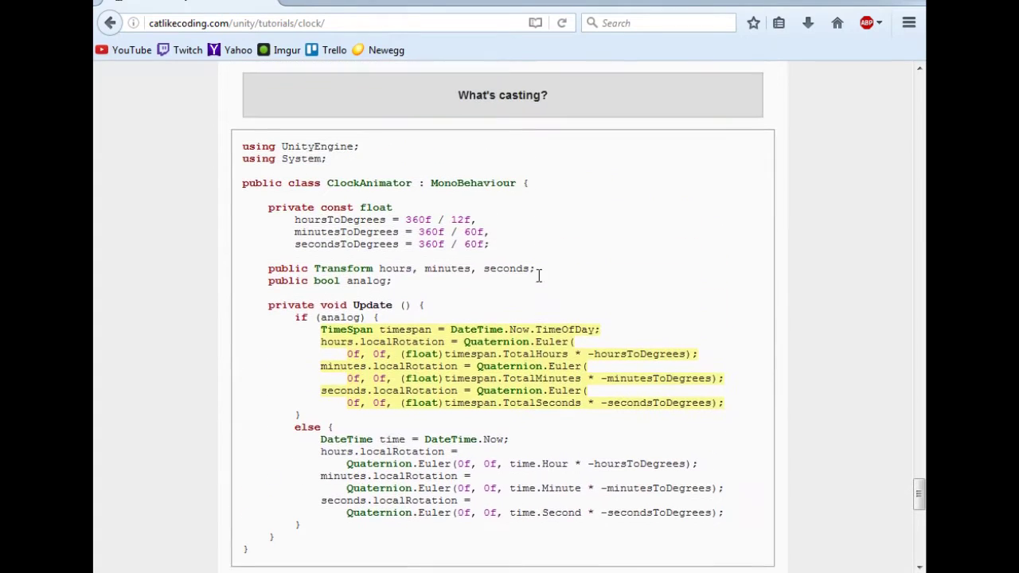
Step: Review the ClockAnimator code sample and clock images, then return to the Unity editor
left_click_drag(277, 550, 400, 565)
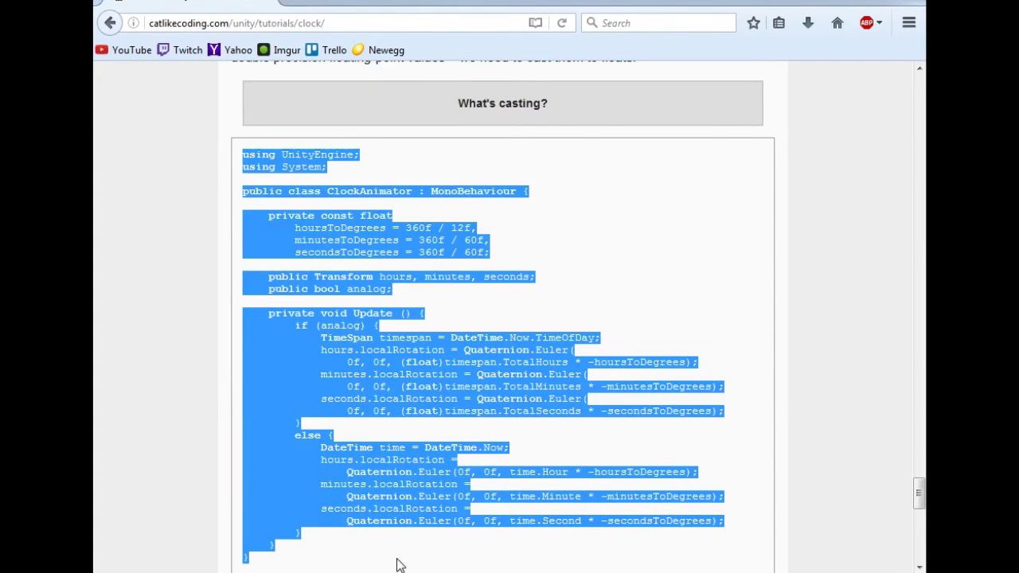
left_click(387, 558)
scroll(266, 465, "down", 8)
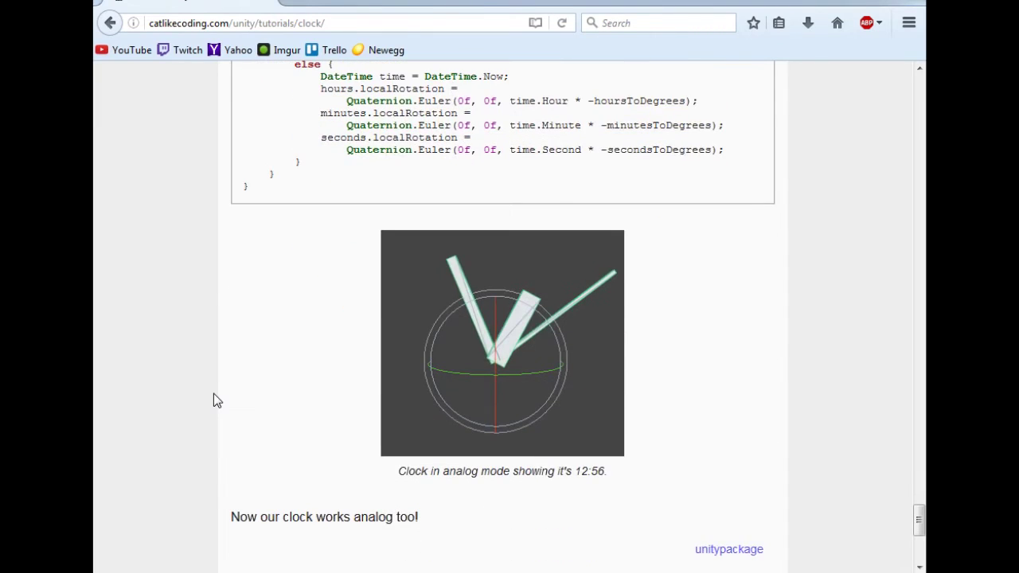
scroll(213, 393, "up", 6)
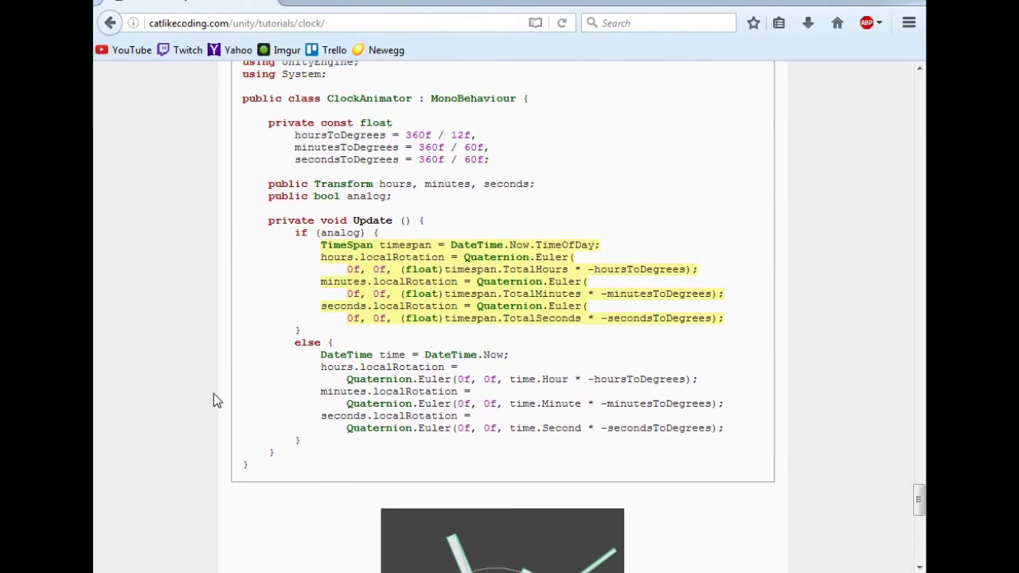
scroll(214, 394, "down", 12)
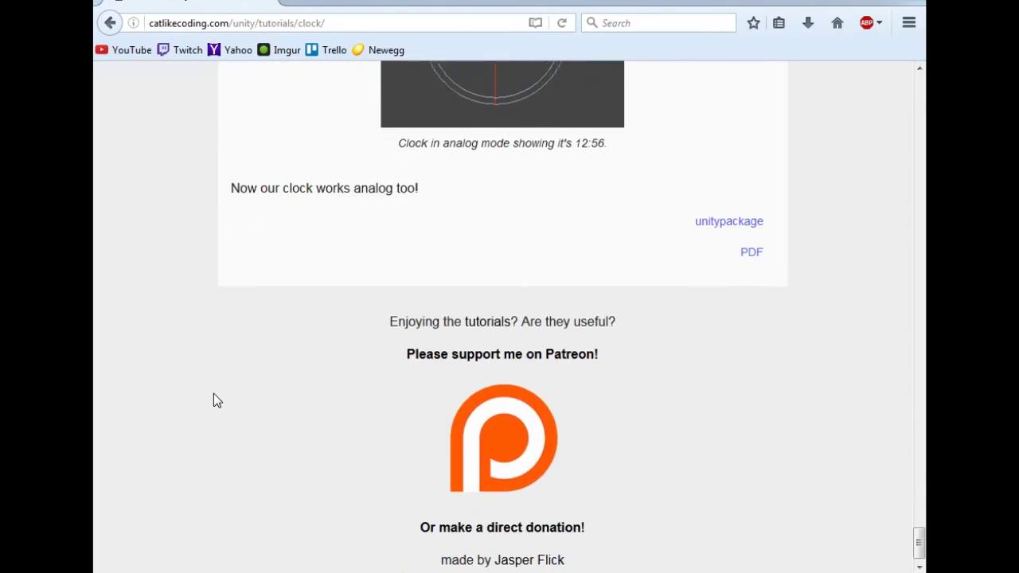
scroll(214, 393, "up", 20)
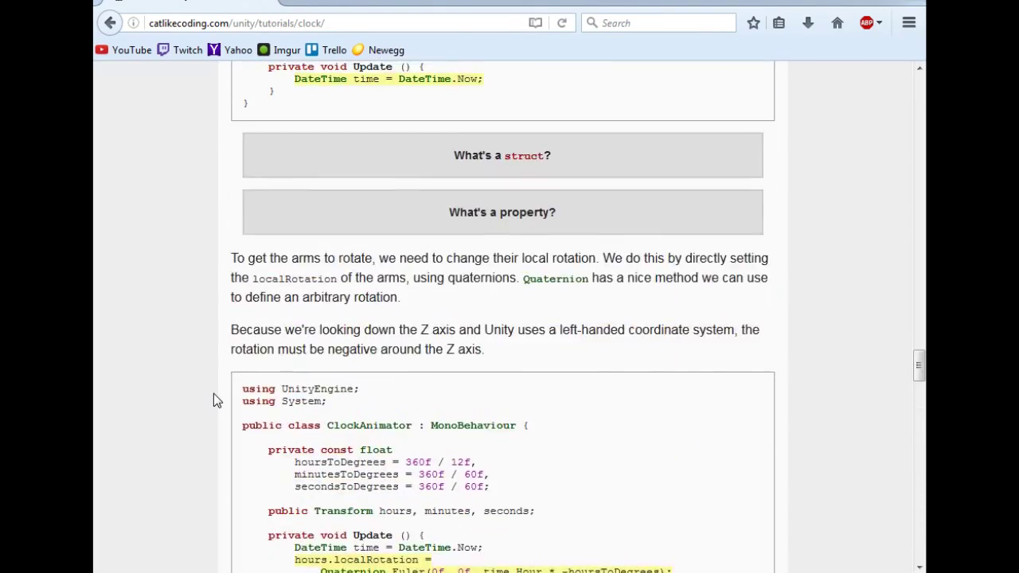
scroll(213, 394, "up", 16)
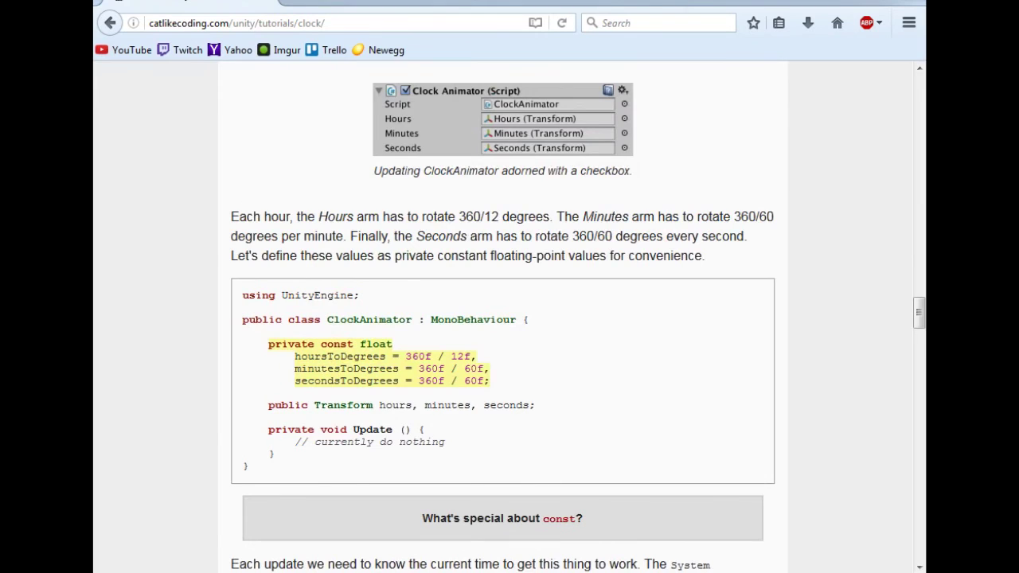
scroll(193, 352, "down", 12)
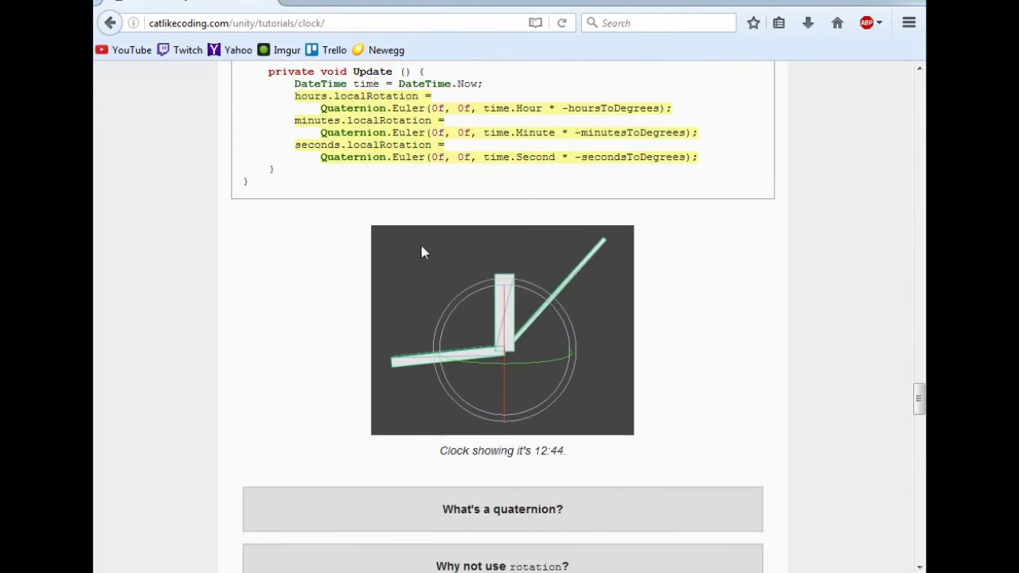
key("alt+Tab")
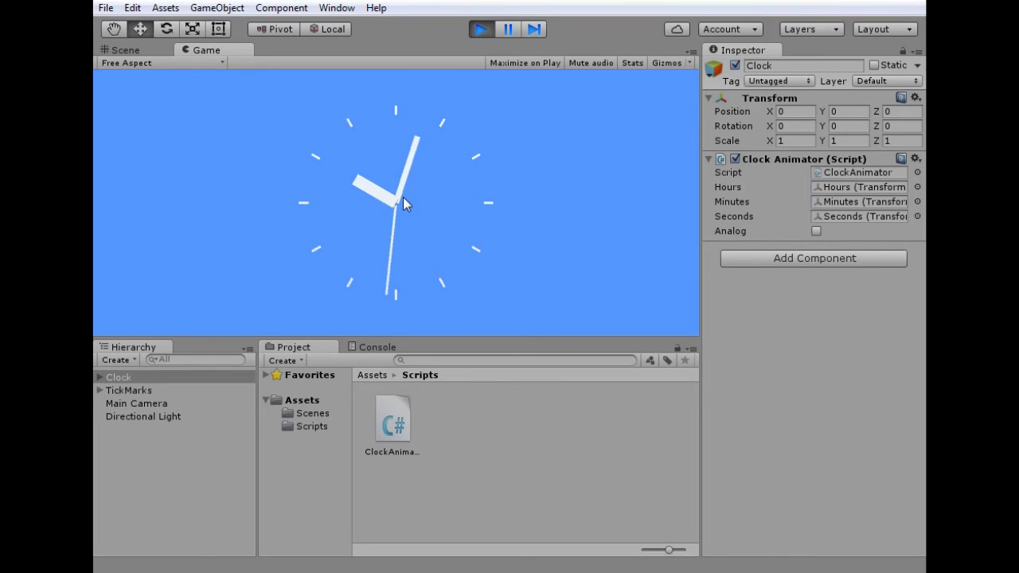
Step: Switch from the running Game view to the Scene view of the clock
left_click(156, 50)
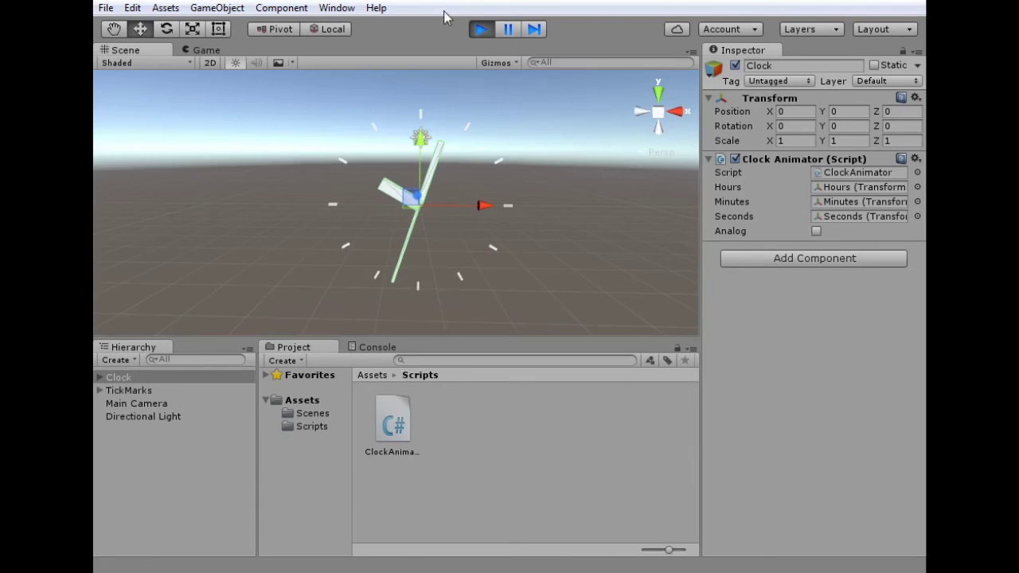
Step: Stop play mode, expand TickMarks, and inspect the transforms of tick marks 1 to 4
left_click(480, 29)
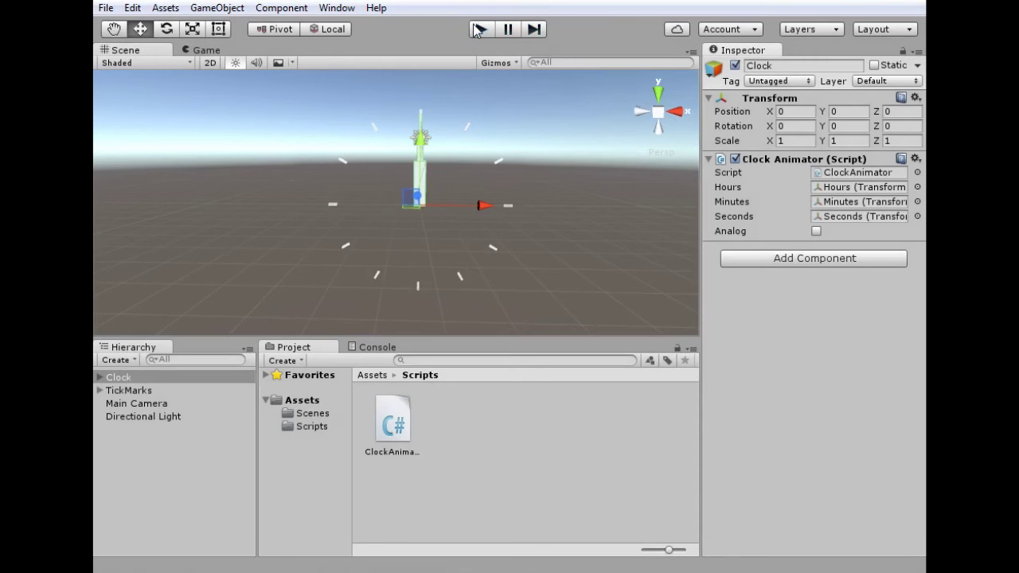
left_click(101, 390)
left_click(127, 402)
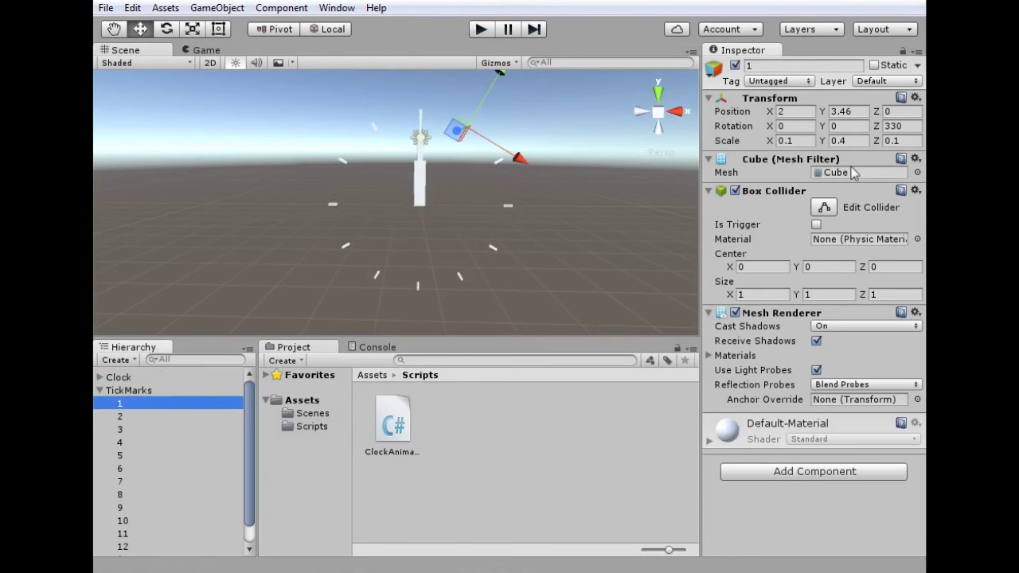
left_click(132, 417)
left_click(142, 428)
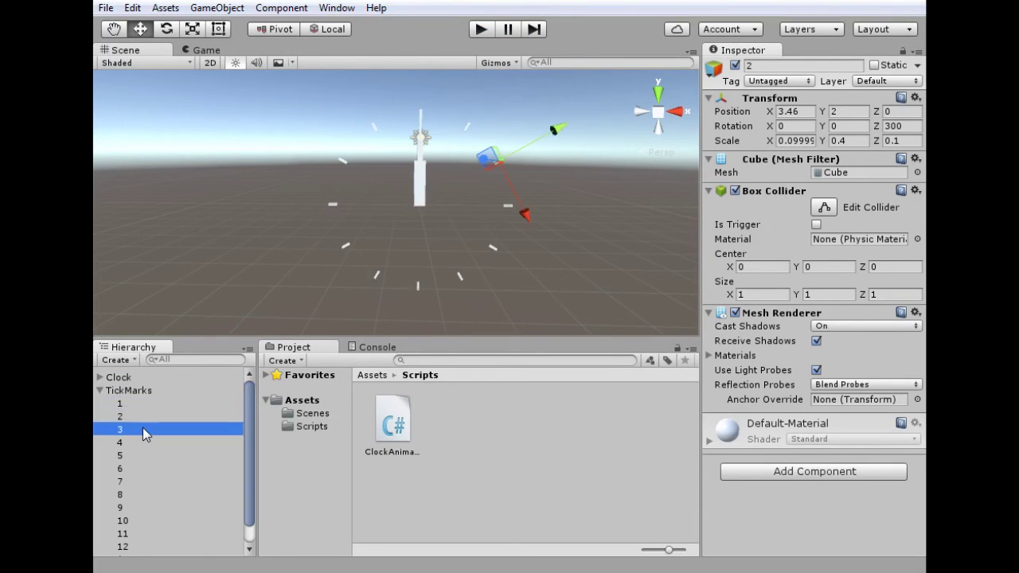
left_click(132, 445)
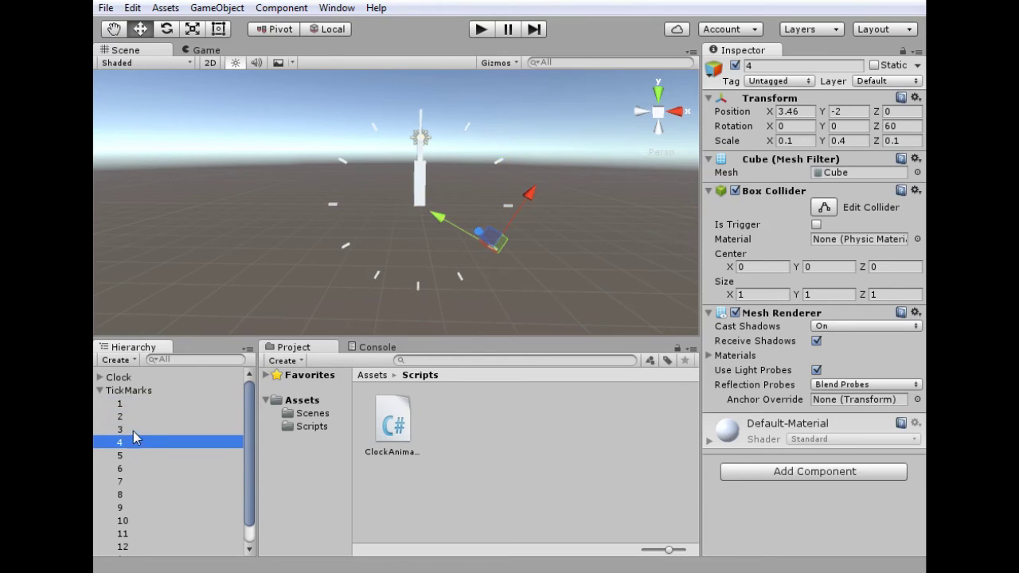
left_click(133, 431)
left_click(133, 442)
Step: Inspect the position and rotation of tick marks 5 through 12
left_click(130, 458)
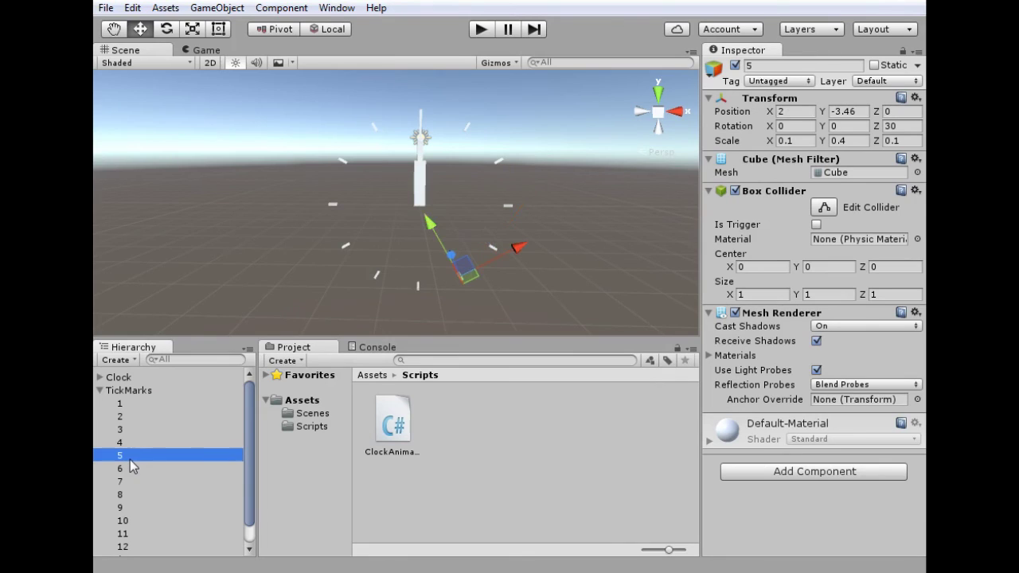
left_click(130, 469)
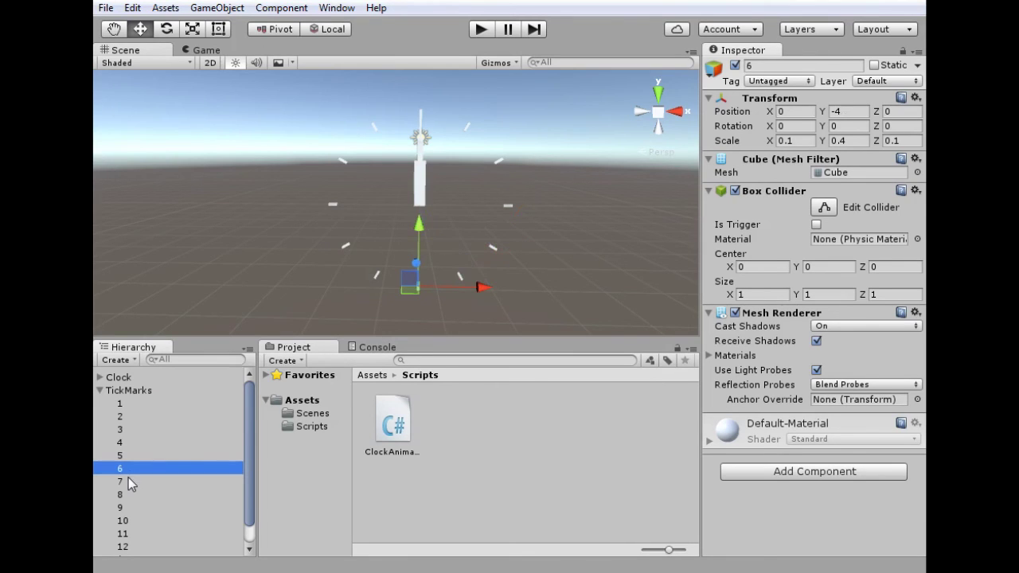
left_click(128, 482)
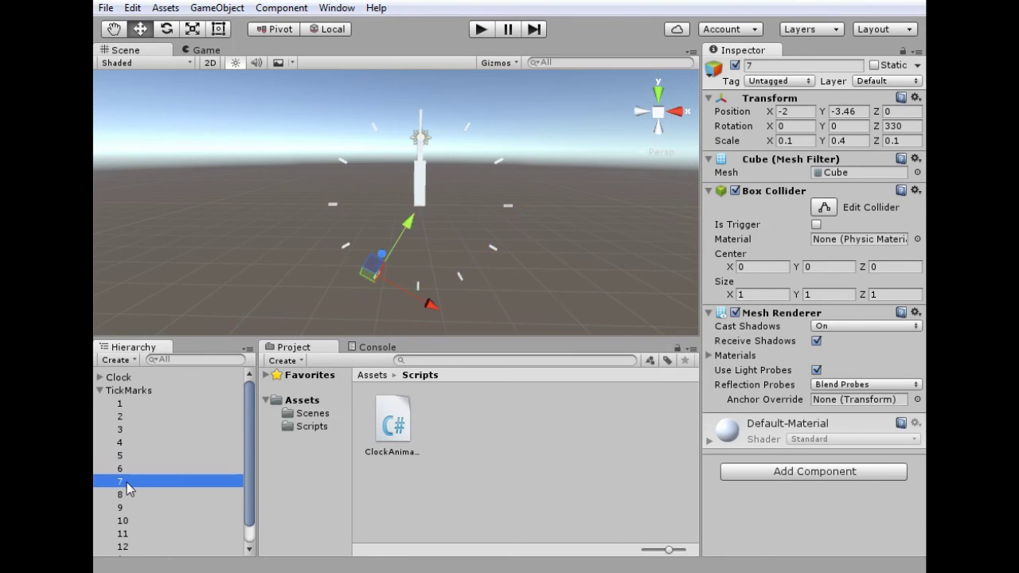
left_click(126, 495)
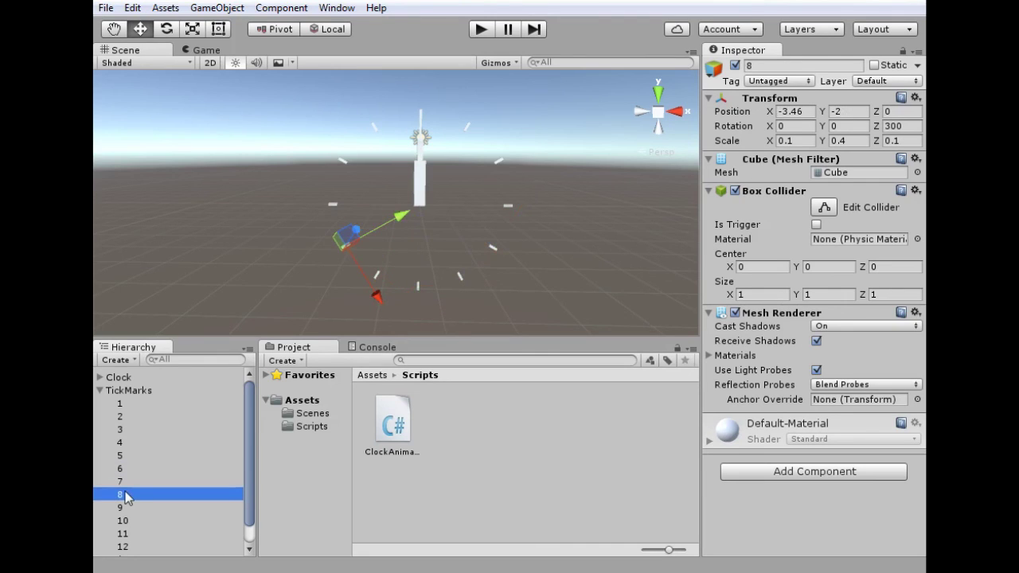
left_click(123, 508)
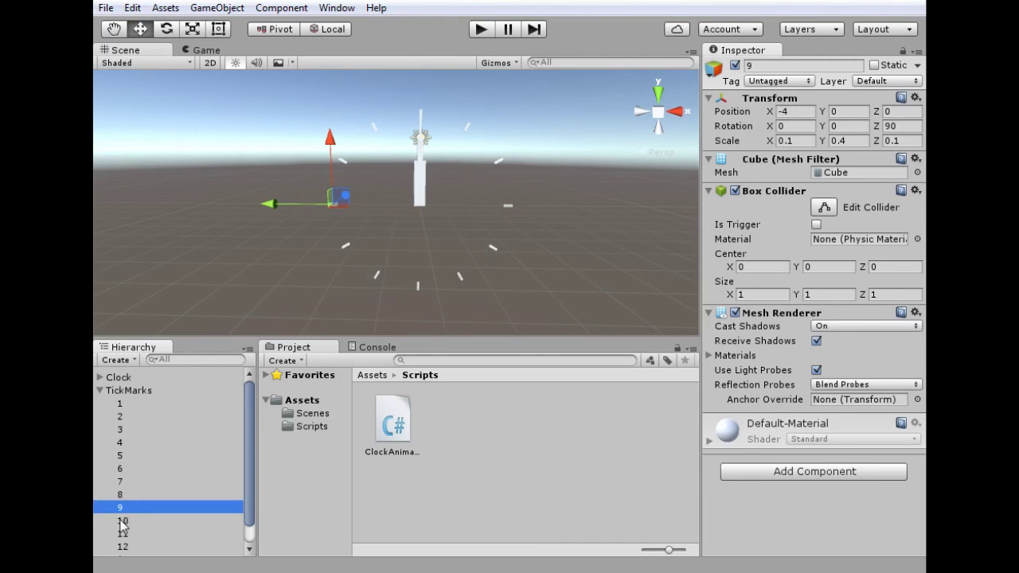
left_click(123, 522)
left_click(125, 535)
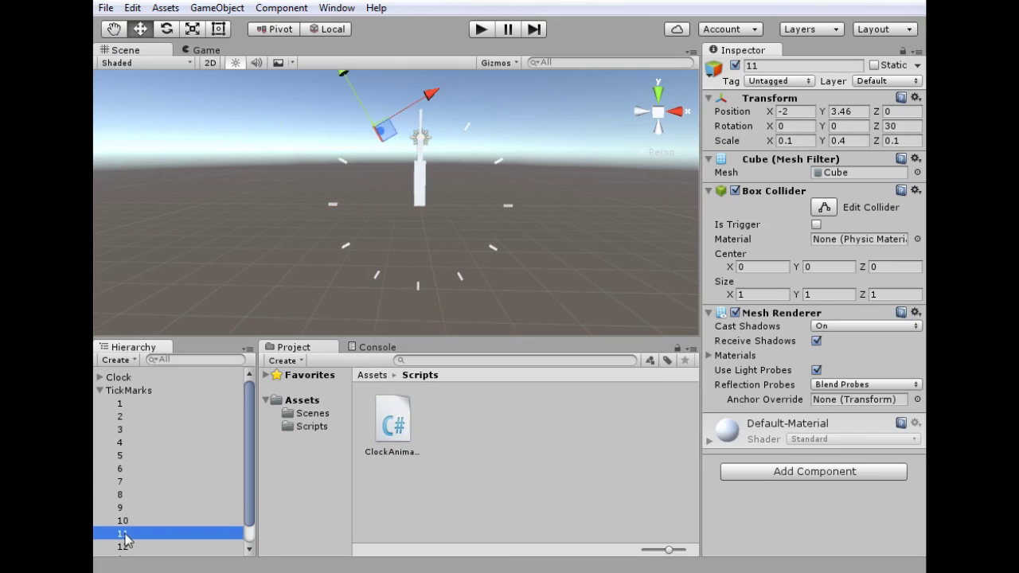
left_click(124, 547)
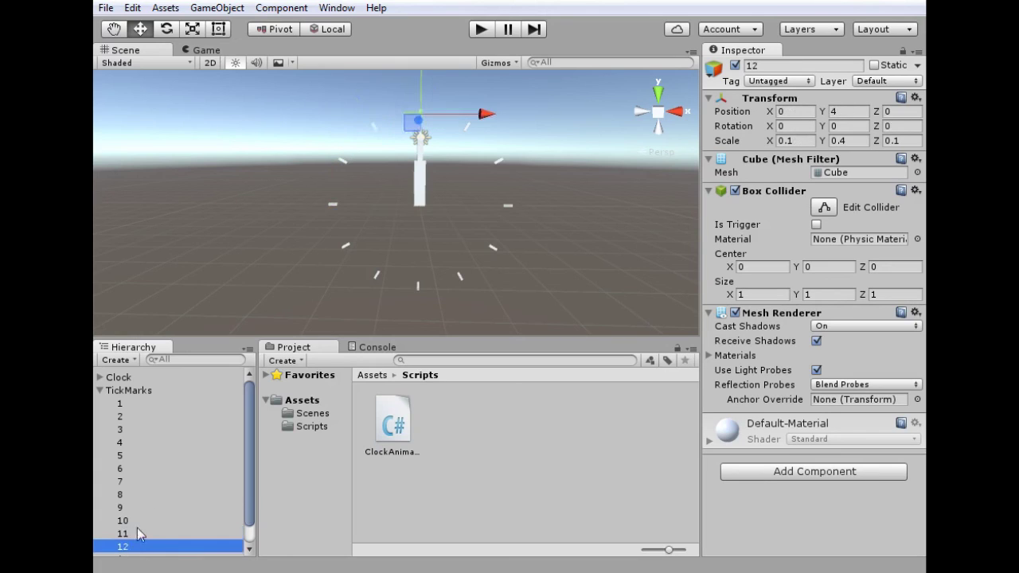
scroll(149, 492, "down", 1)
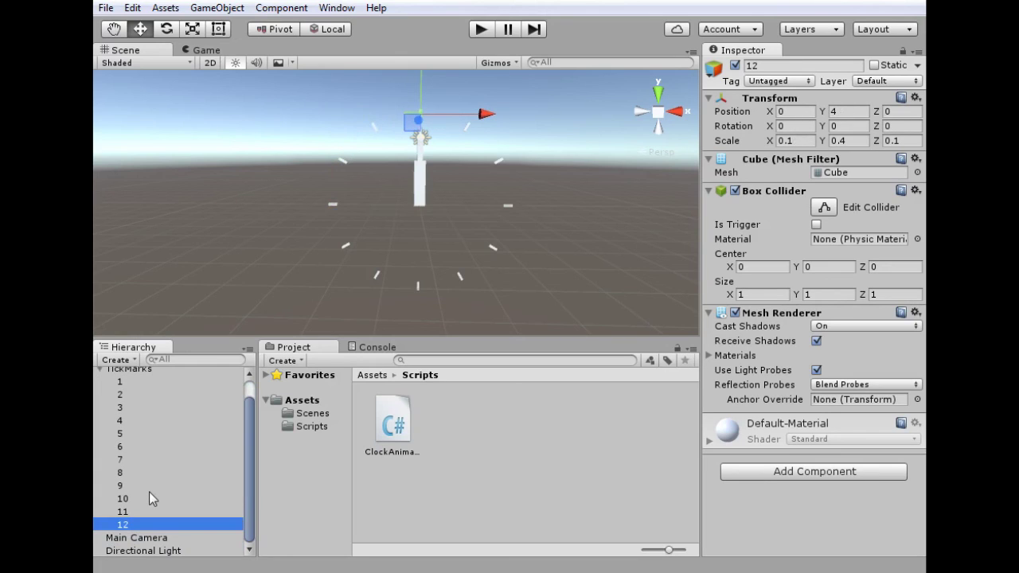
scroll(149, 492, "up", 1)
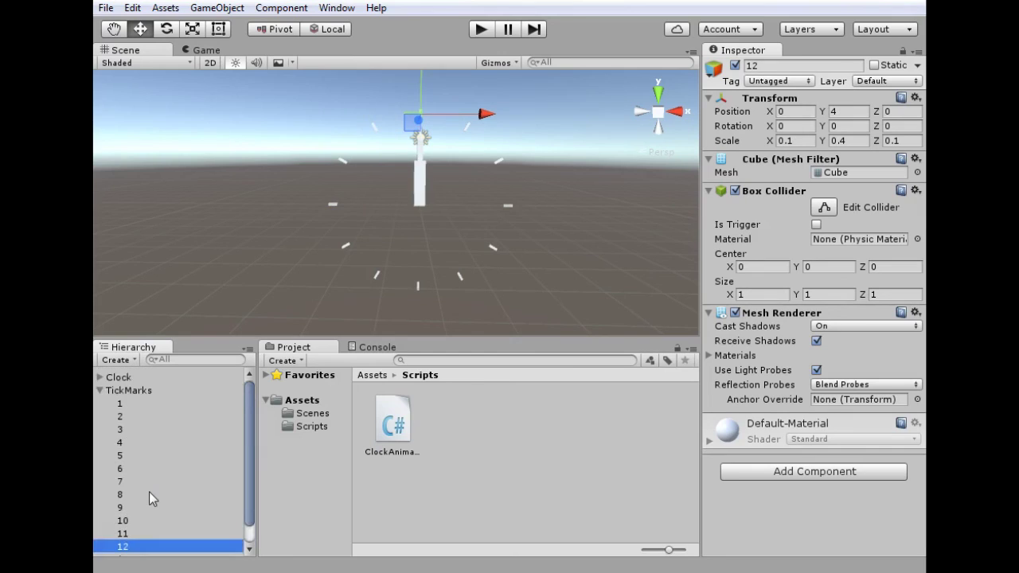
Step: Collapse the TickMarks group in the Hierarchy and deselect tick mark 12
left_click(98, 390)
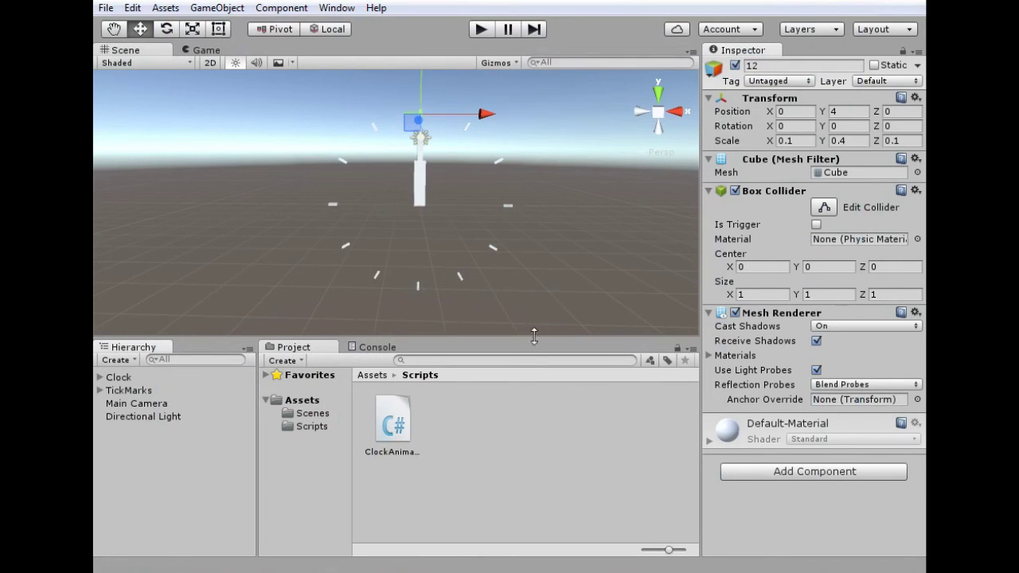
left_click(543, 301)
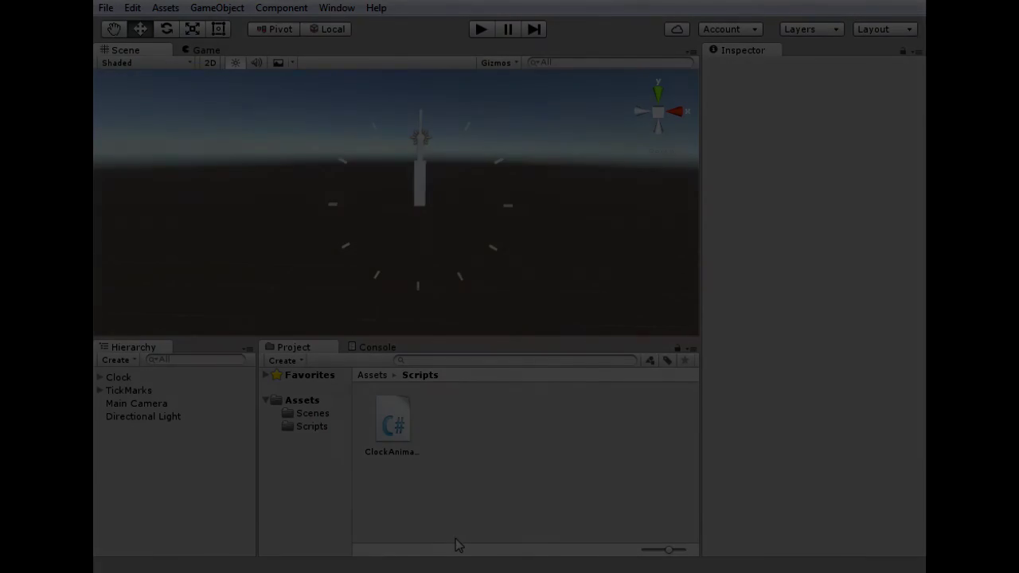